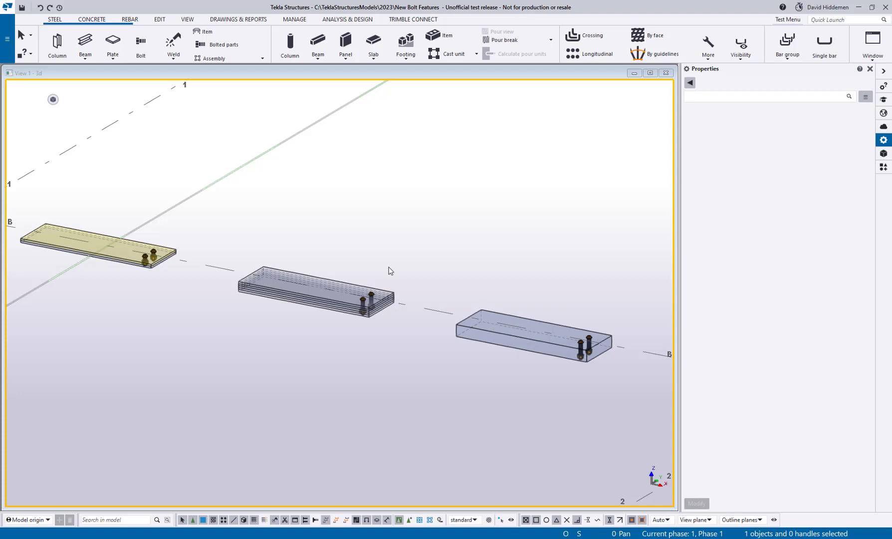
Step: Zoom in on the yellow plate's two-bolt group
scroll(149, 281, "up", 5)
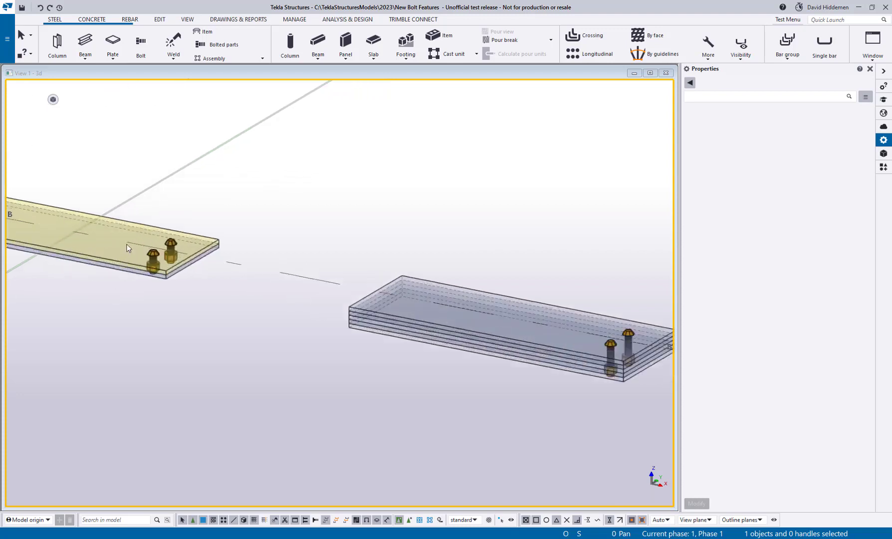
scroll(237, 273, "up", 3)
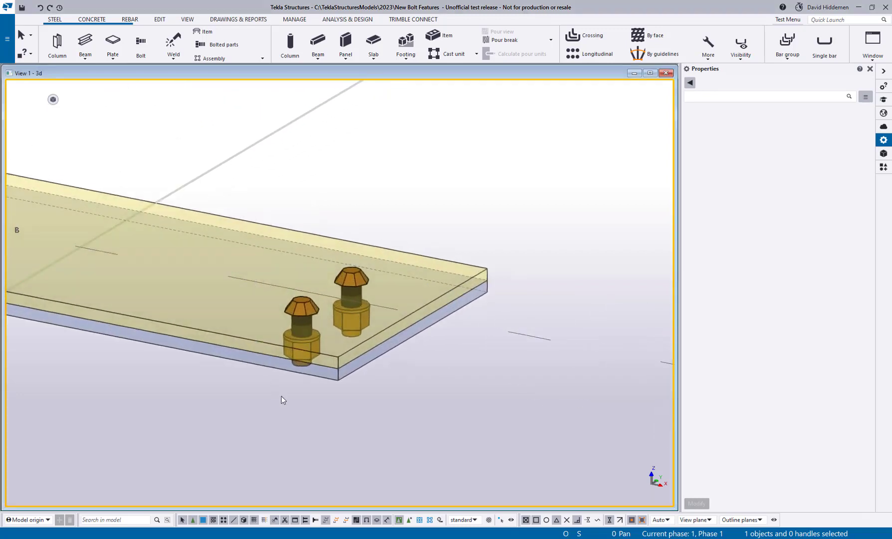
Step: Select the yellow plate's bolt group and give its top ply a 2-inch X slotted special hole
left_click(355, 275)
scroll(396, 416, "up", 1)
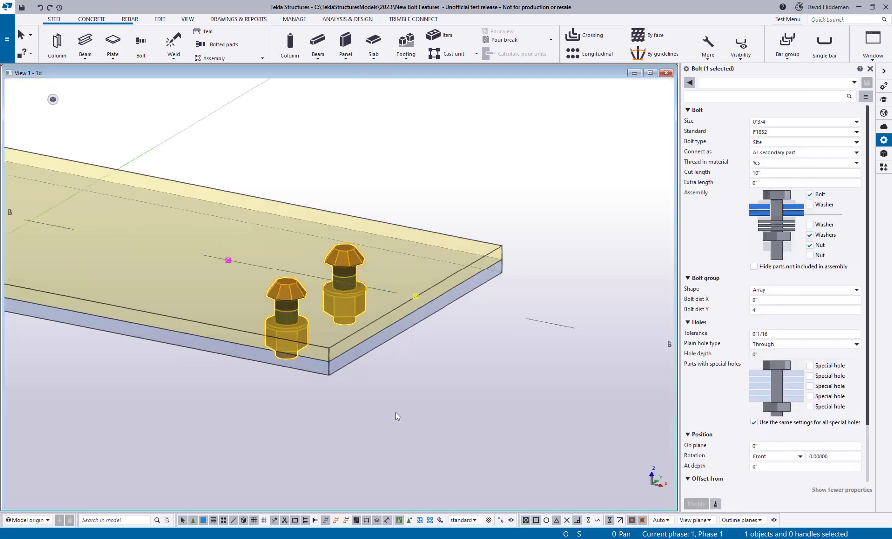
scroll(343, 279, "up", 1)
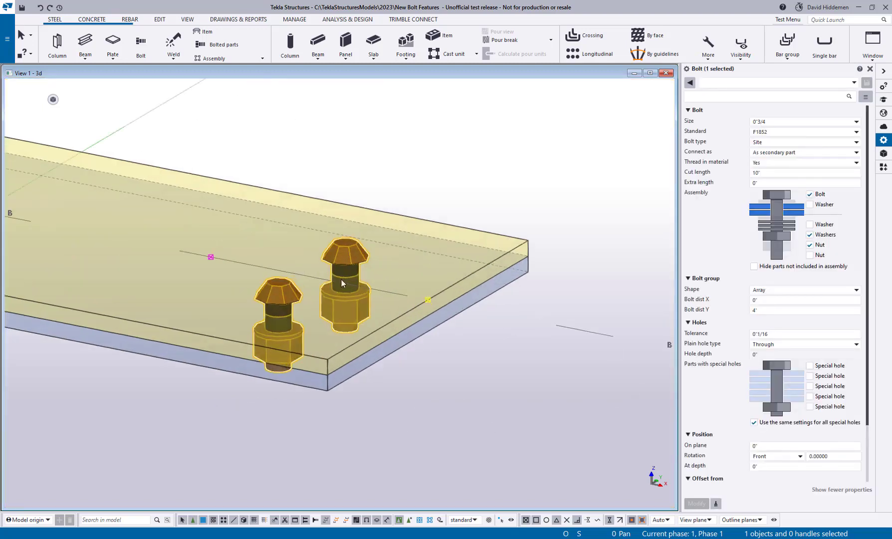
left_click(809, 366)
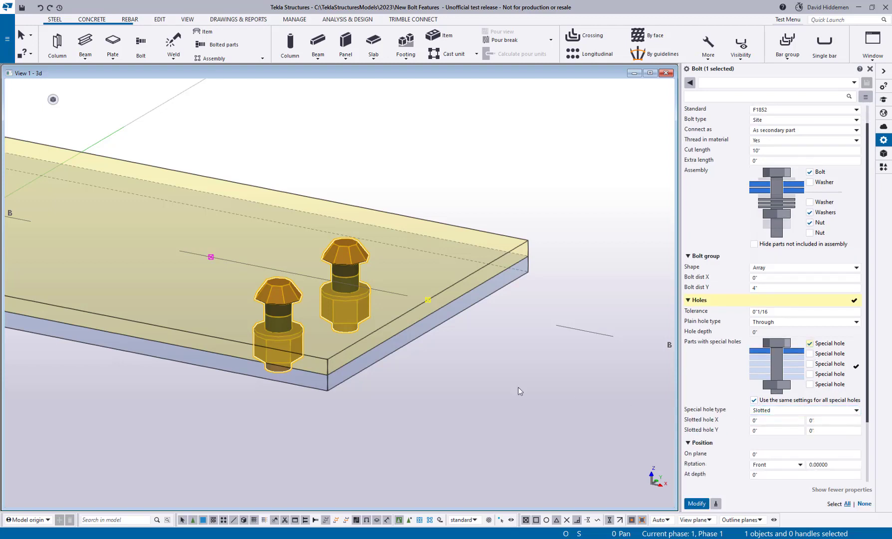
left_click(771, 420)
key("ctrl+a")
type("2")
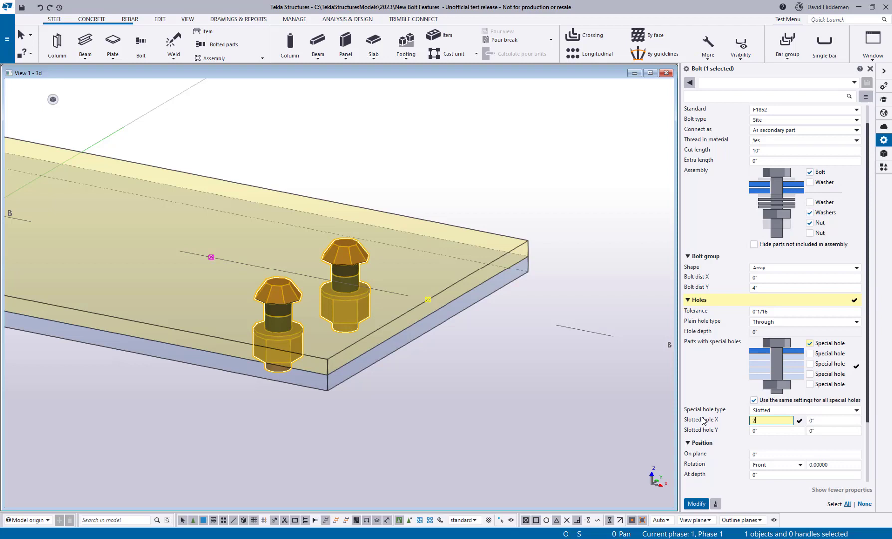
key("Return")
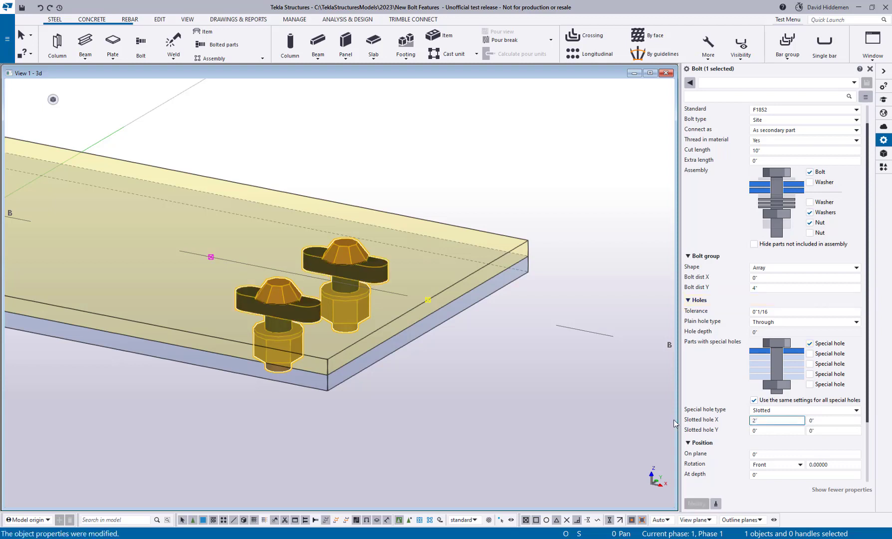
Step: Select the current slot offset value beside Slotted hole X for editing
left_click(828, 429)
left_click(824, 420)
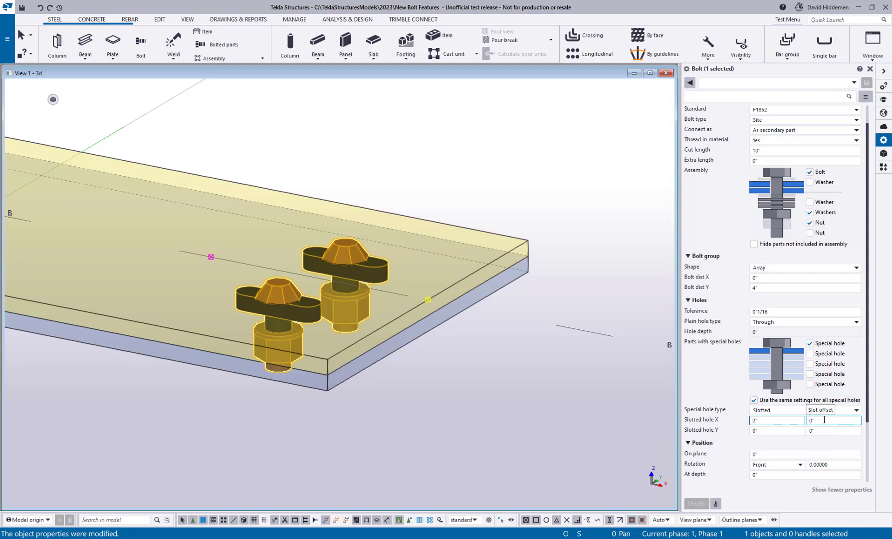
left_click_drag(824, 419, 800, 425)
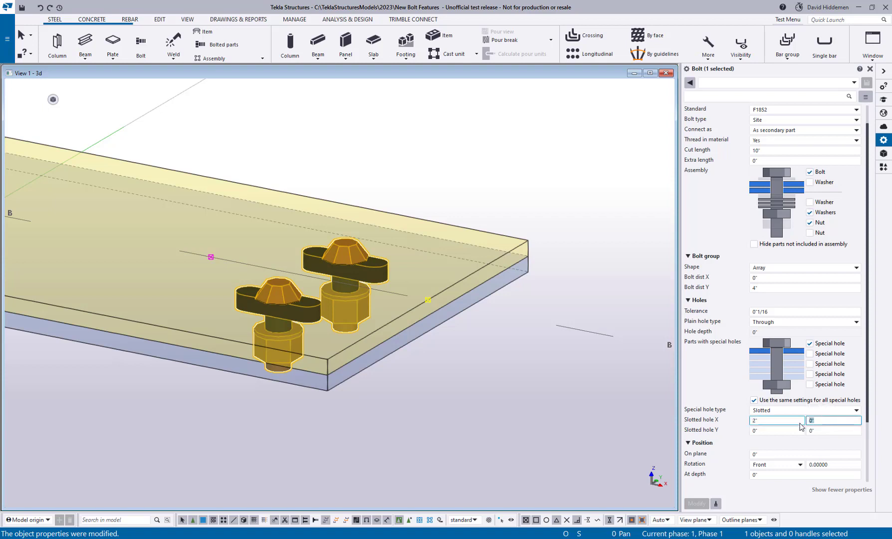
Step: Try slot offsets of 1/2, 1 and -1 inch for the yellow plate's slotted holes
type("1/2")
key("Return")
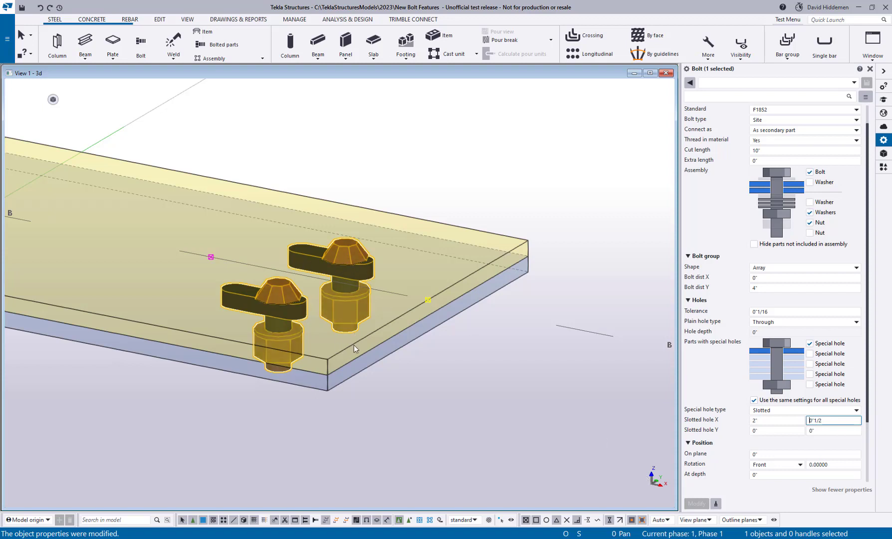
type("1")
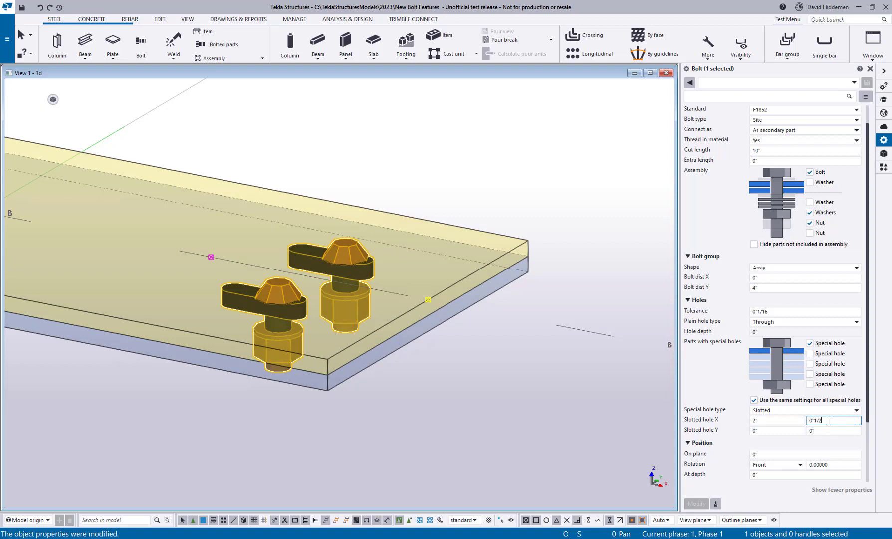
key("Return")
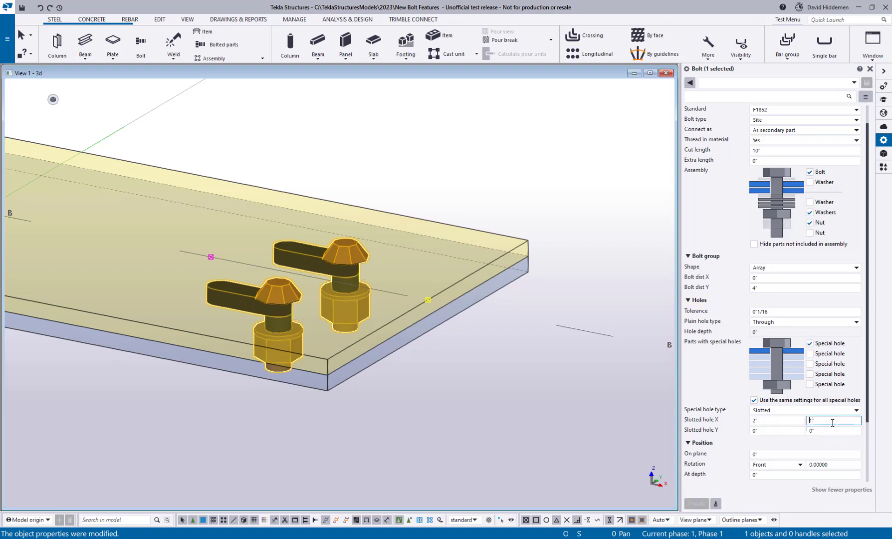
key("Delete")
key("Delete")
type("-1")
key("Return")
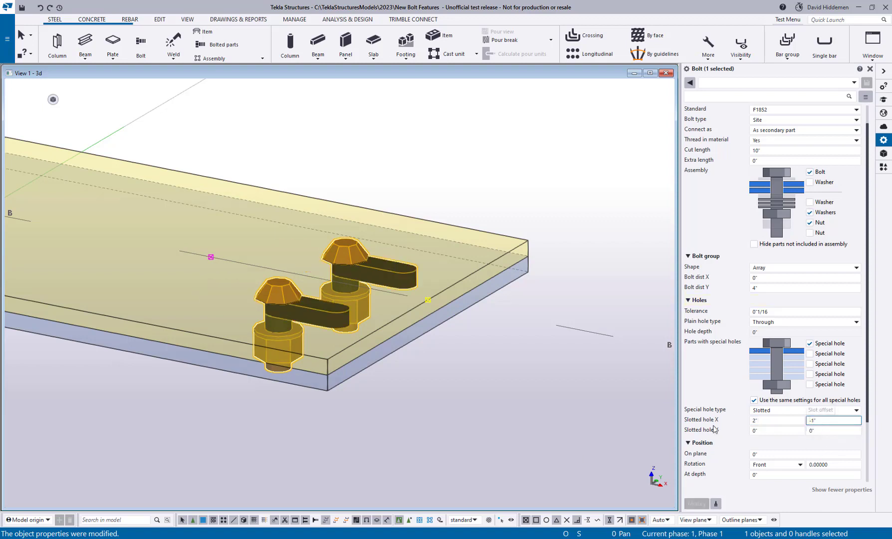
Step: Drop the minus sign, try 1.5, and settle on a 1-inch slot offset
key("Home")
key("Delete")
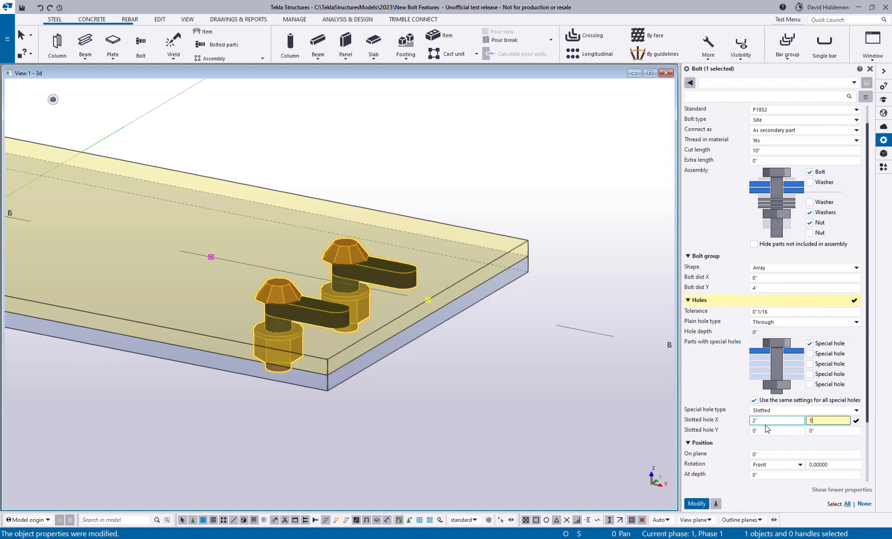
type(".5")
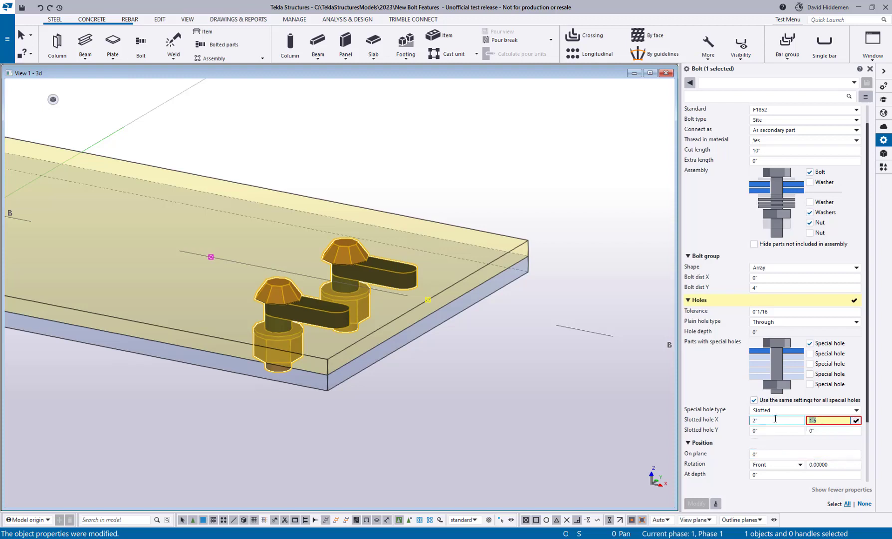
type("1")
key("Return")
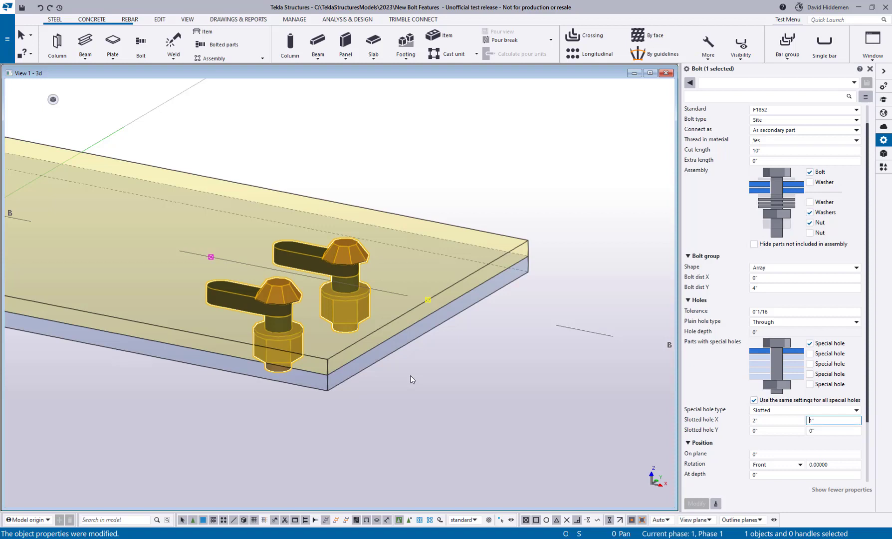
Step: Pan over to the stacked layered plate and select its bolt group
scroll(410, 375, "down", 6)
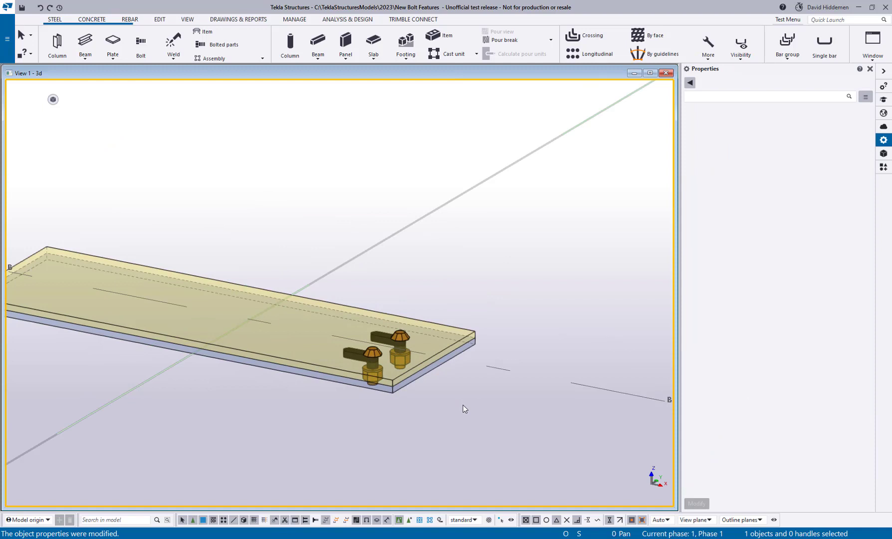
middle_click_drag(414, 379, 170, 371)
scroll(349, 334, "up", 8)
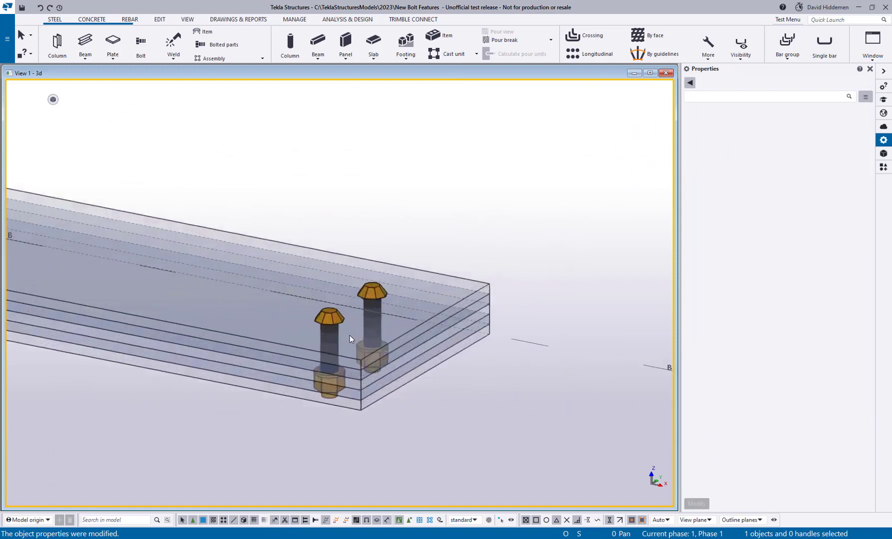
middle_click_drag(396, 371, 382, 339)
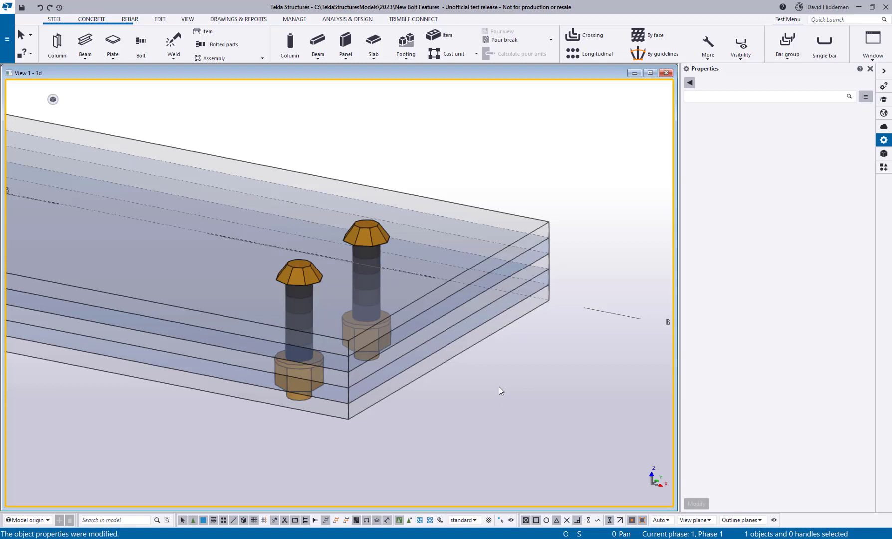
left_click(376, 231)
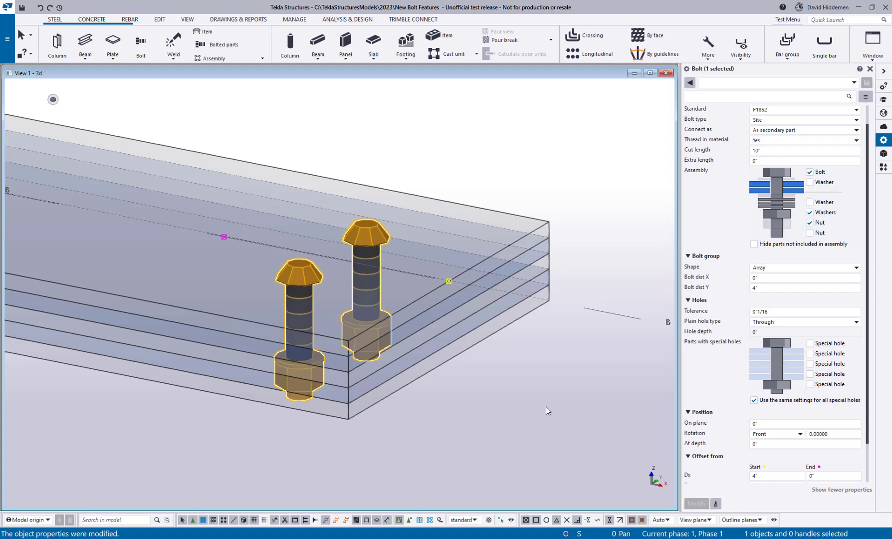
Step: Give the layered plate's top ply a special hole with a 1-inch X slot
left_click(810, 343)
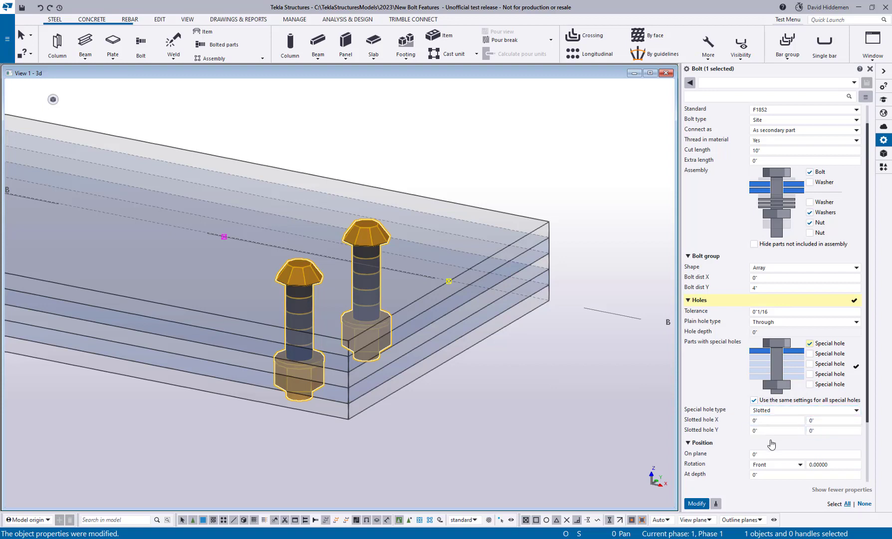
left_click(772, 423)
type("1")
key("Return")
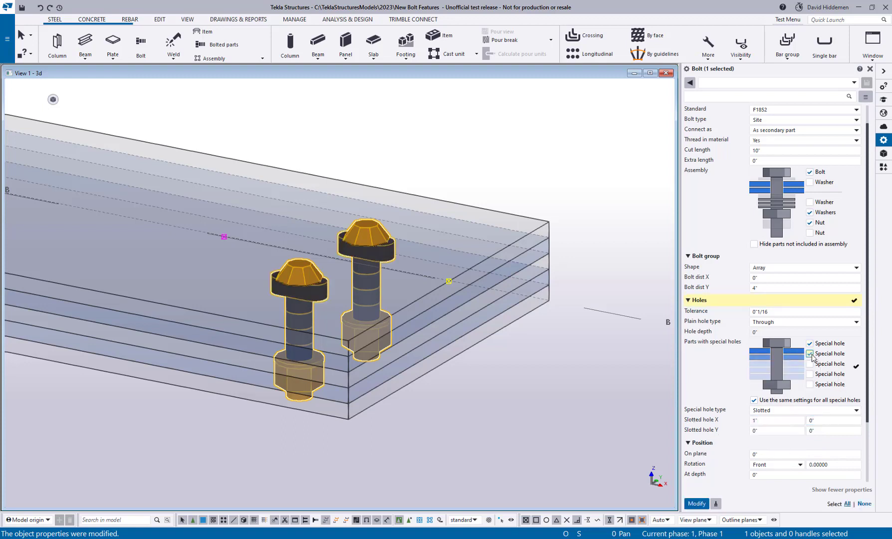
Step: Add special holes to the second and third plies, then remove them, keeping only the top ply
left_click(812, 432)
left_click(696, 503)
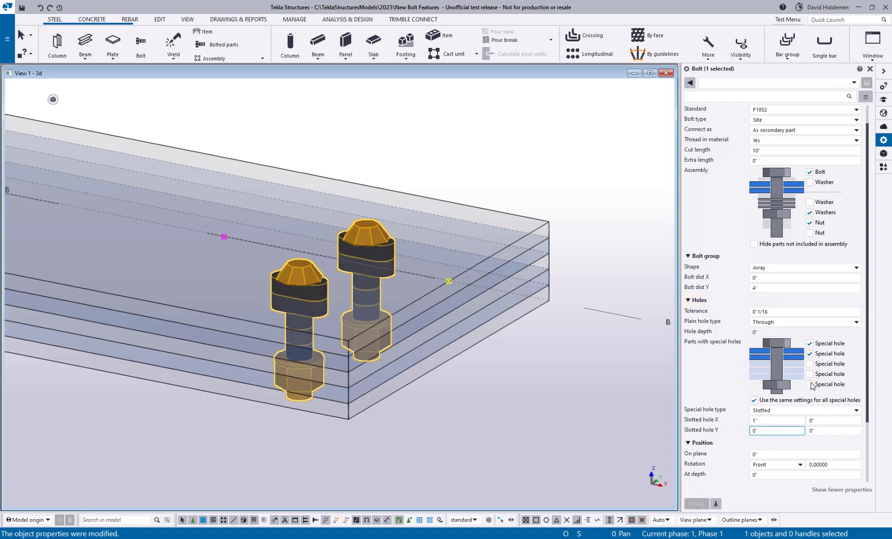
left_click(810, 363)
left_click(697, 503)
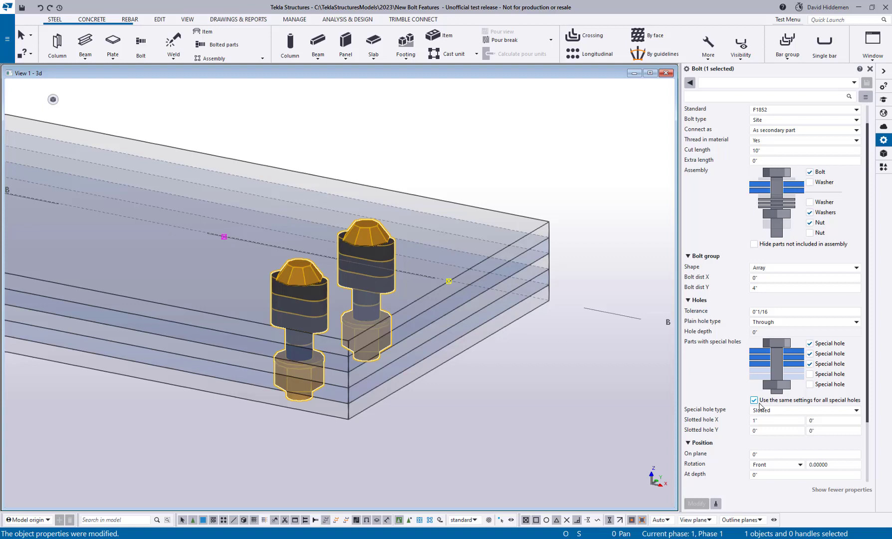
left_click(830, 364)
left_click(827, 354)
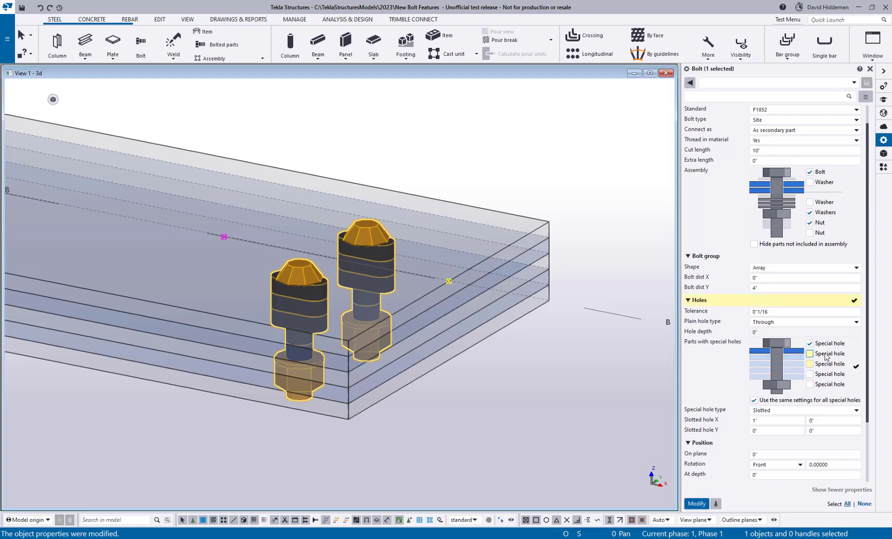
left_click(825, 344)
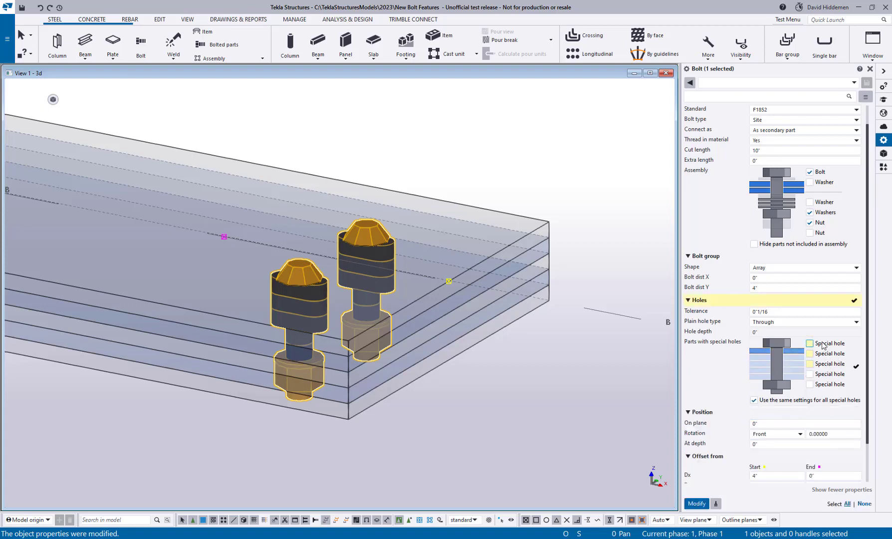
left_click(823, 344)
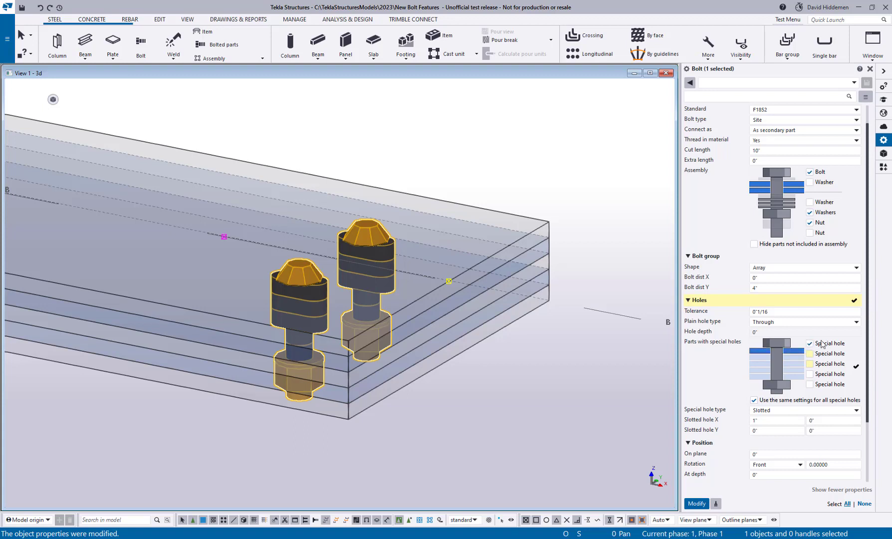
Step: Enable per-ply hole settings and add special holes to the second, third and fourth plies
left_click(754, 401)
scroll(738, 413, "down", 3)
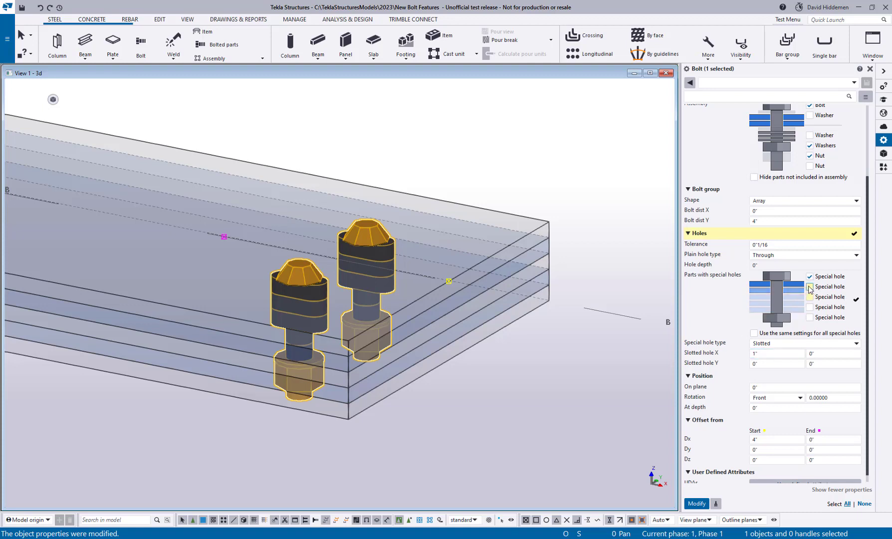
left_click(810, 288)
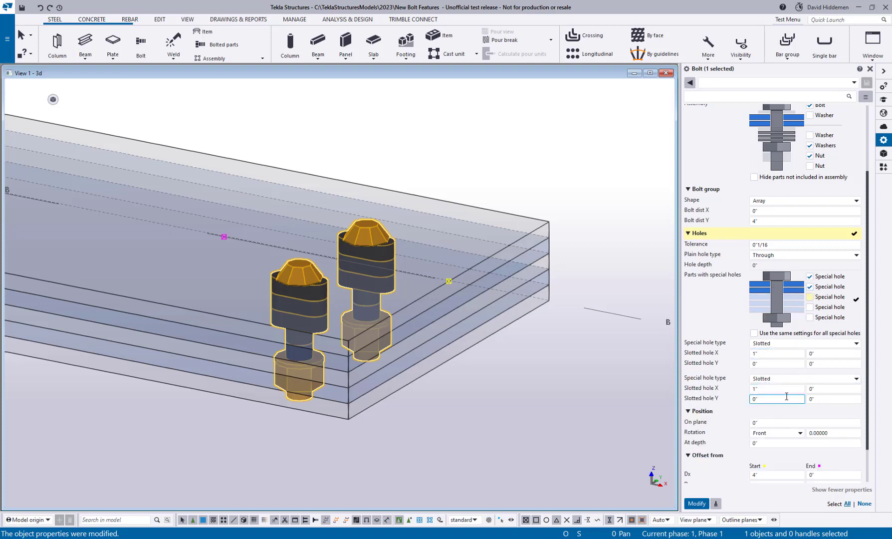
left_click(810, 297)
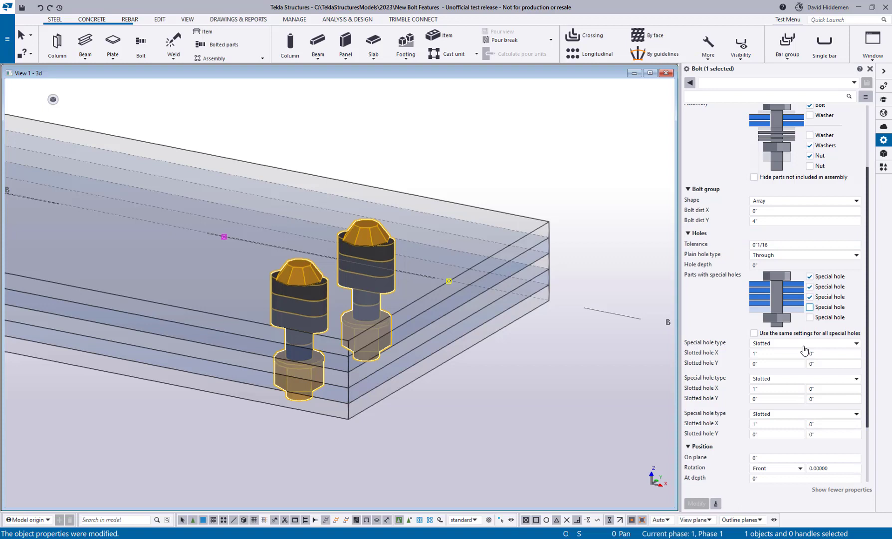
left_click(810, 307)
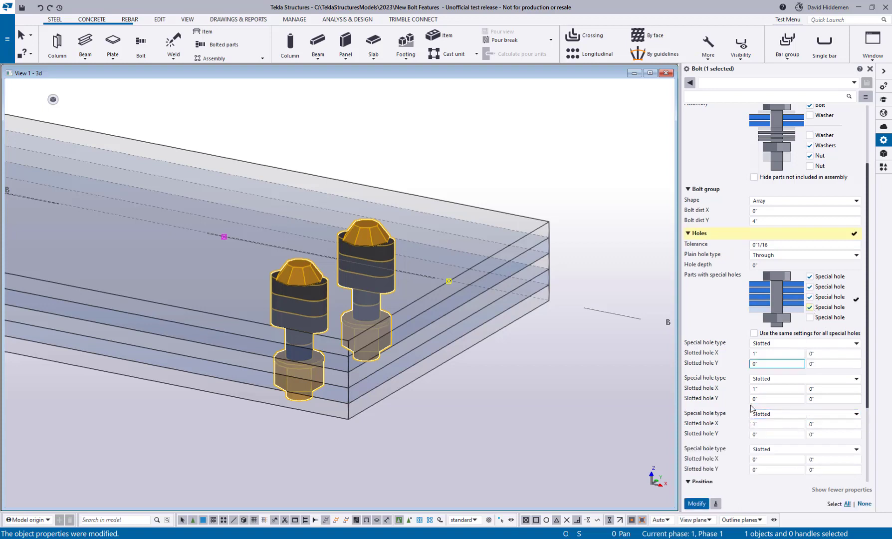
scroll(752, 409, "down", 2)
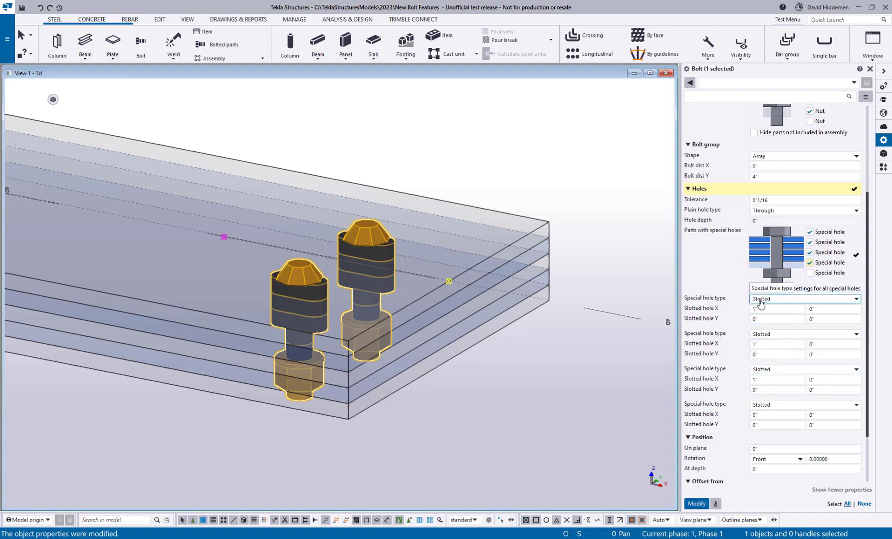
Step: Set the second ply's slot to 0 in X and 1 inch in Y
left_click(766, 309)
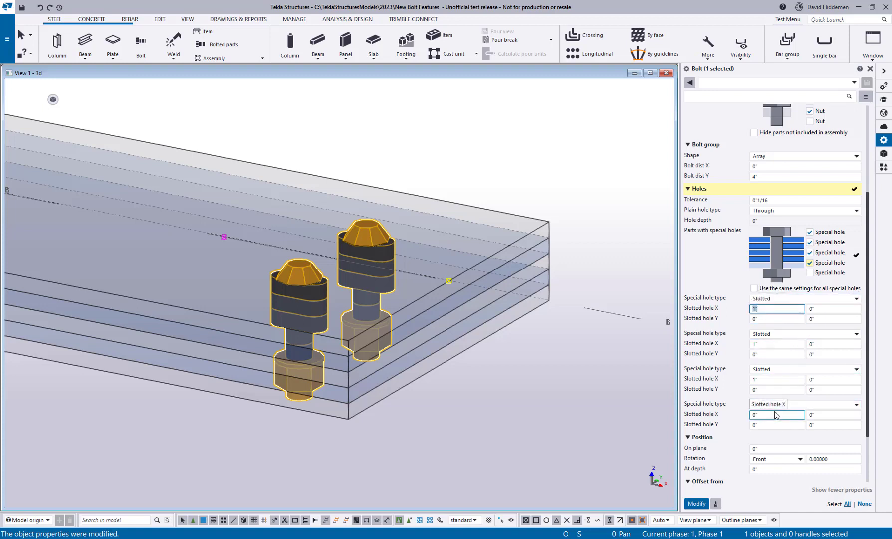
left_click(769, 344)
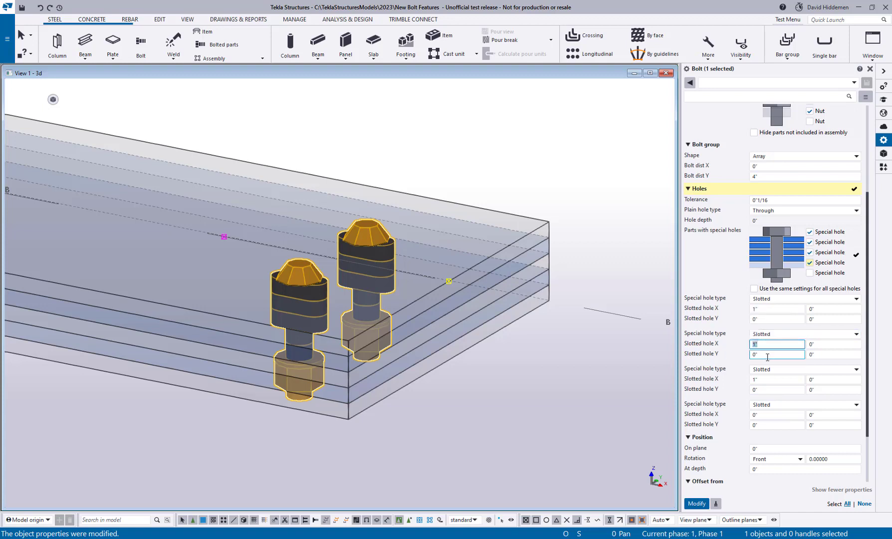
type("0")
key("Tab")
type("1")
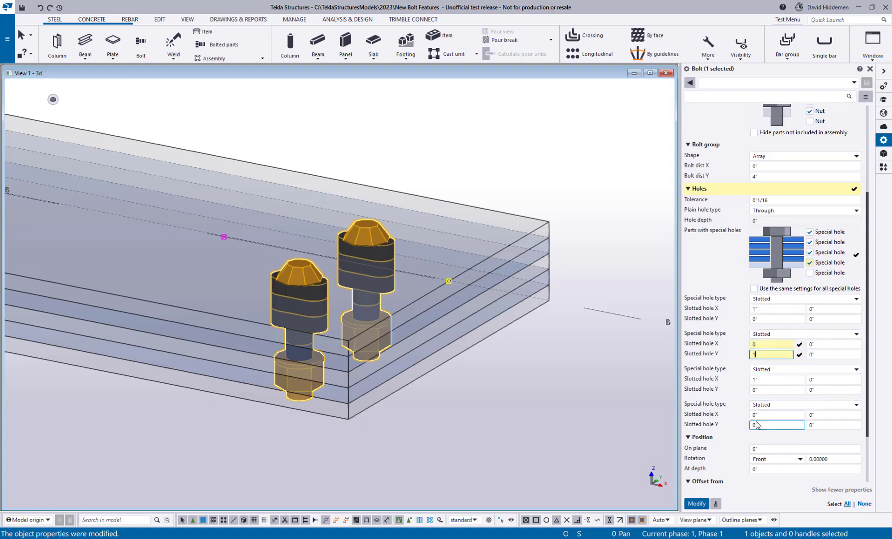
key("Return")
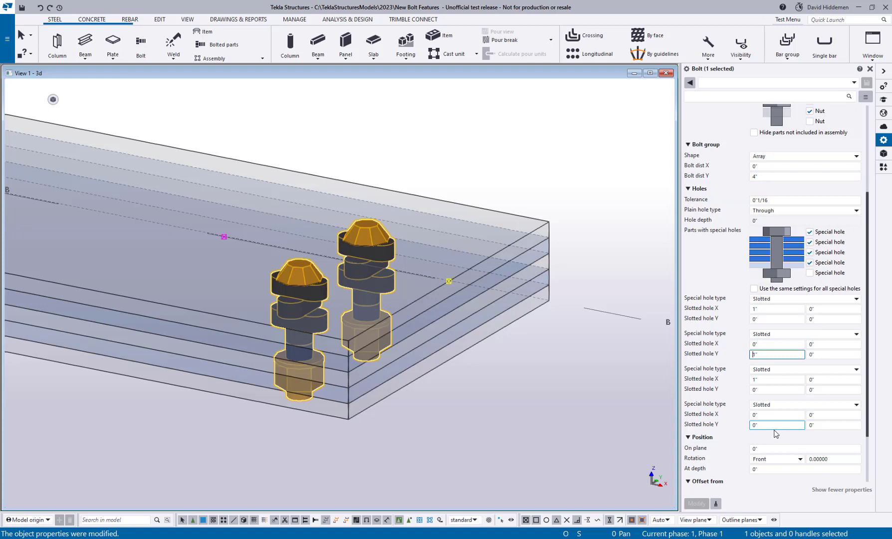
Step: Make the third ply's hole Oversized by 1 inch
left_click(771, 369)
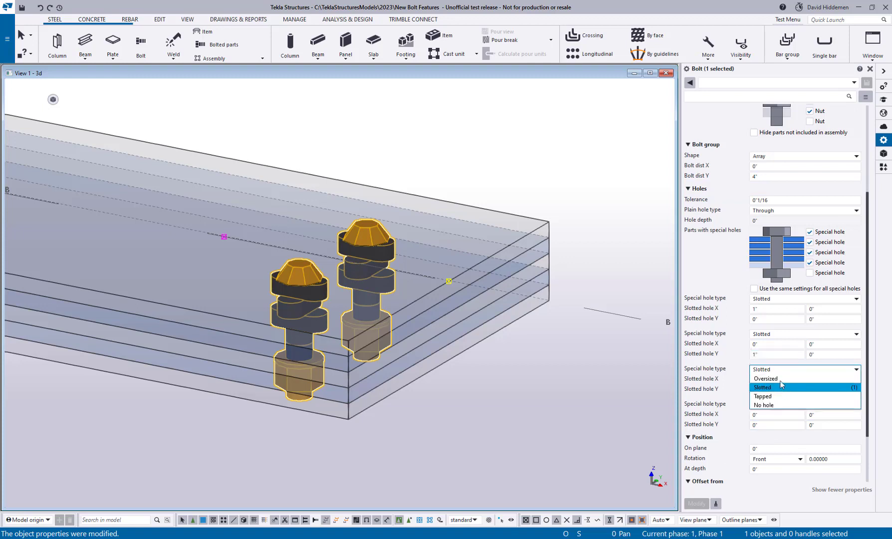
left_click(768, 378)
key("Tab")
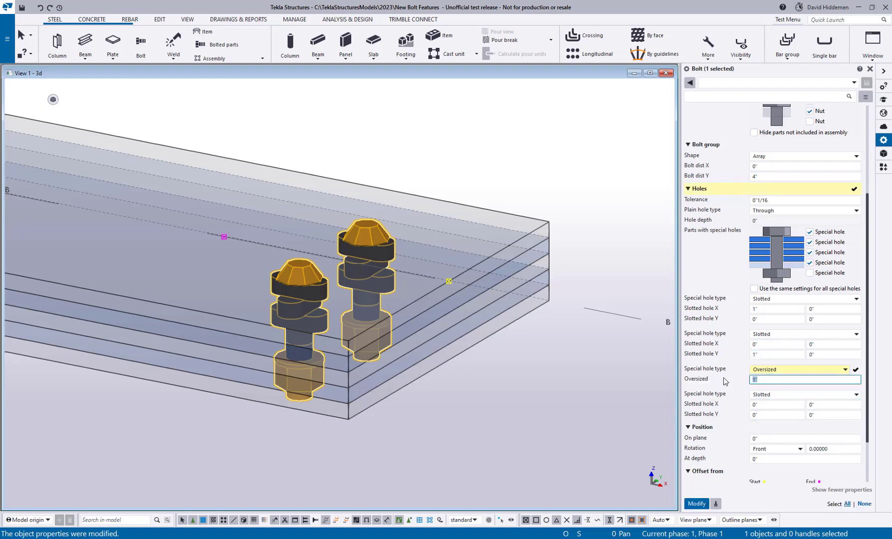
type("1")
key("Tab")
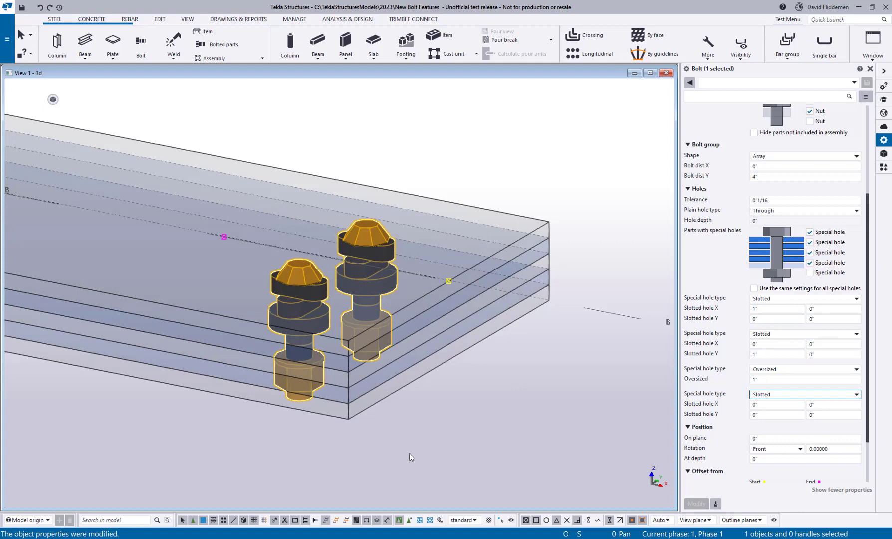
Step: Deselect the stacked plate's bolts and select the single plate's bolt group
left_click(416, 443)
scroll(430, 420, "down", 4)
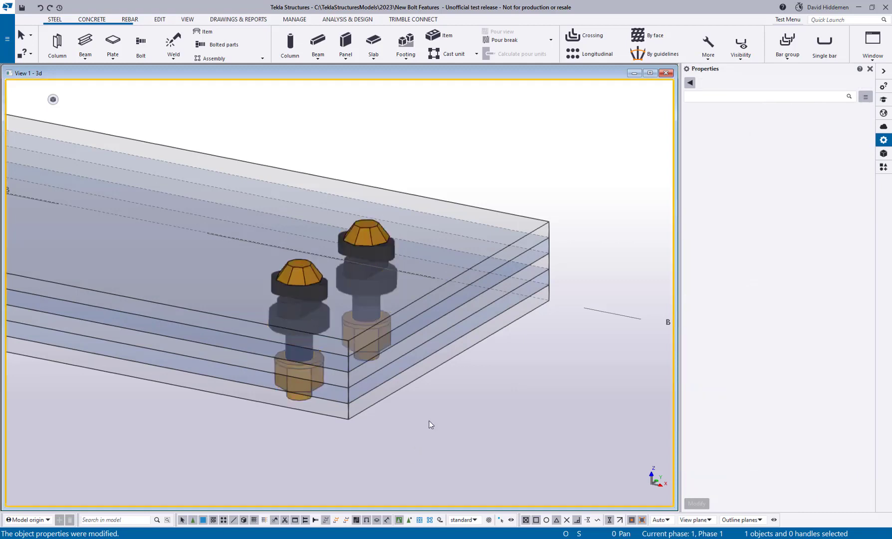
scroll(506, 391, "up", 5)
middle_click_drag(534, 385, 305, 349)
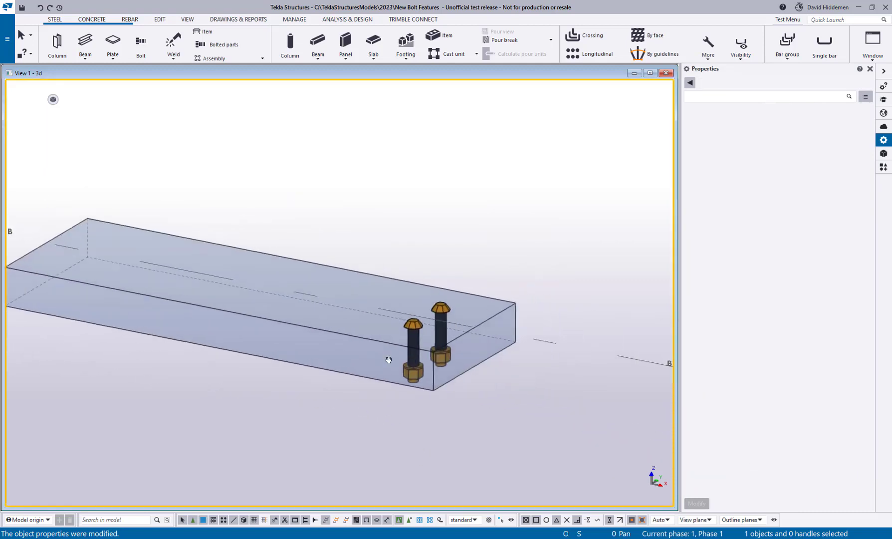
scroll(297, 334, "up", 6)
middle_click_drag(336, 267, 370, 269)
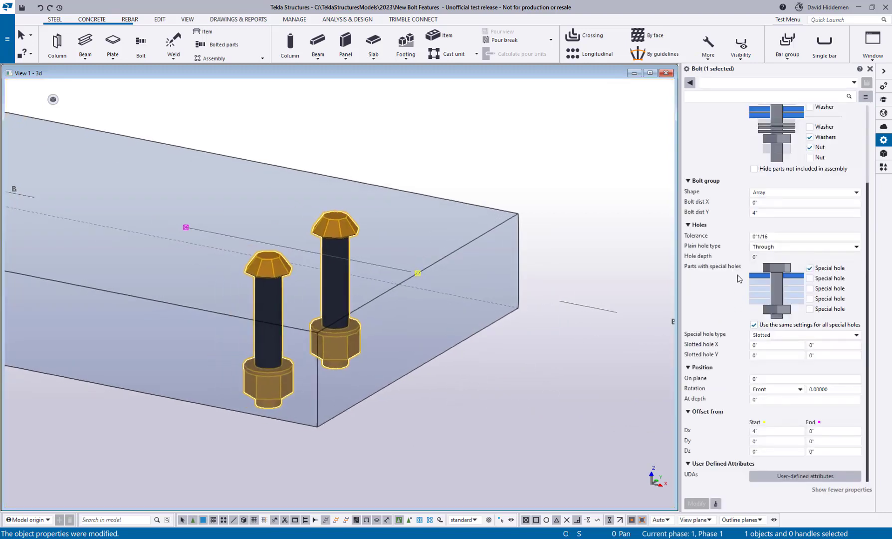
Step: Set the special hole type to Tapped and select the core hole size value
left_click(777, 336)
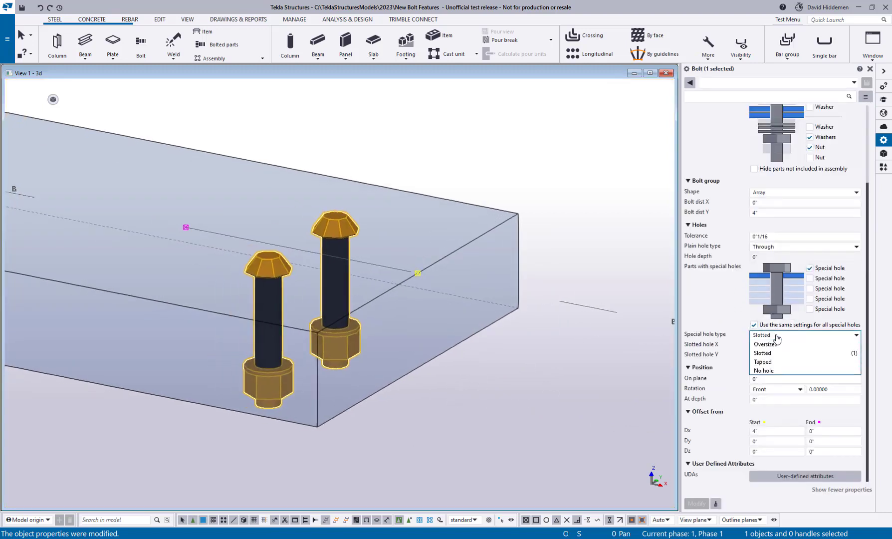
left_click(793, 363)
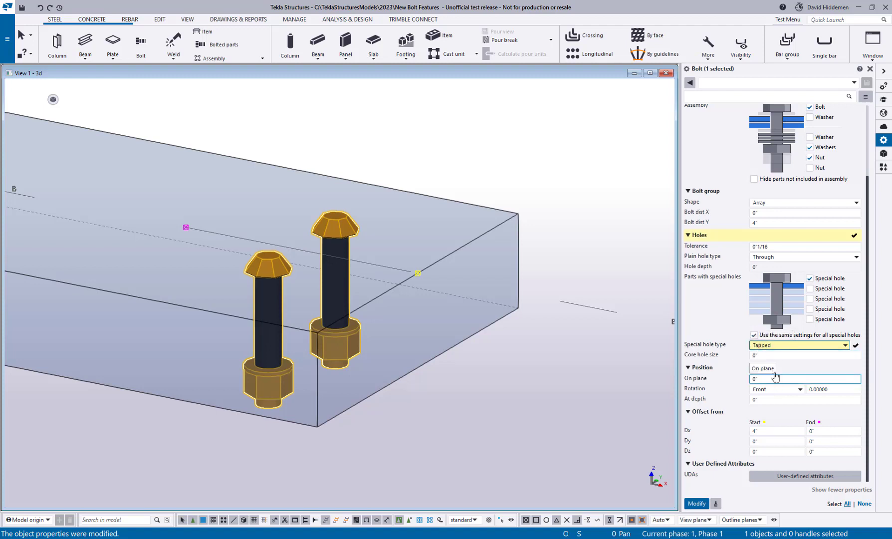
left_click(768, 355)
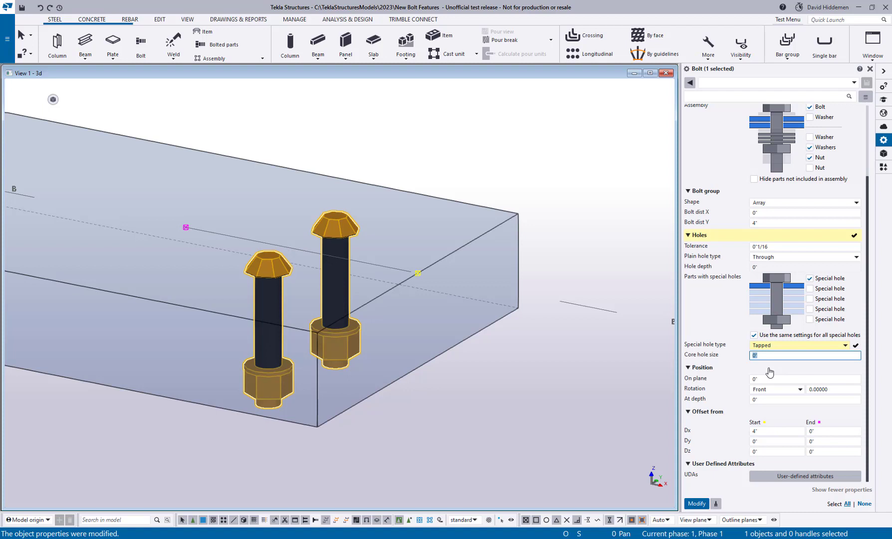
Step: Enter an 11/16 inch core hole size for the tapped holes and apply it
type("11/16")
left_click(791, 399)
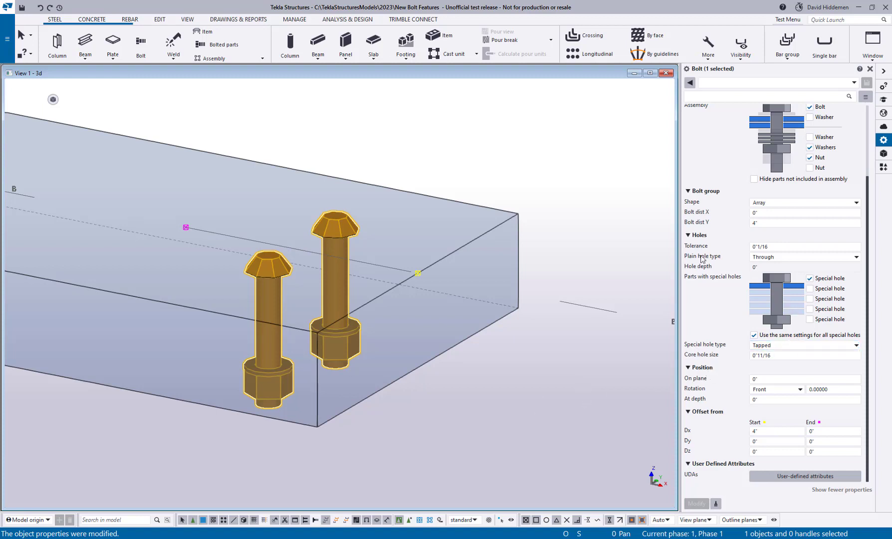
scroll(797, 345, "up", 2)
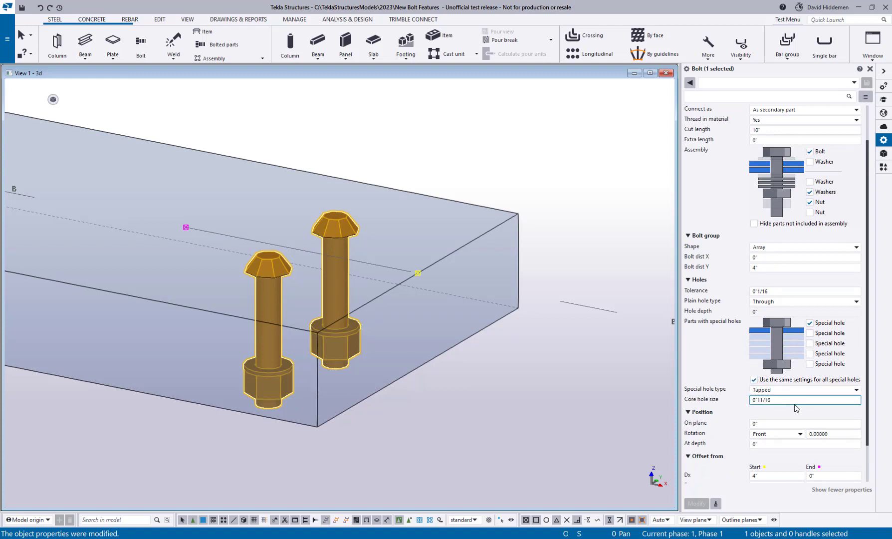
scroll(785, 398, "down", 1)
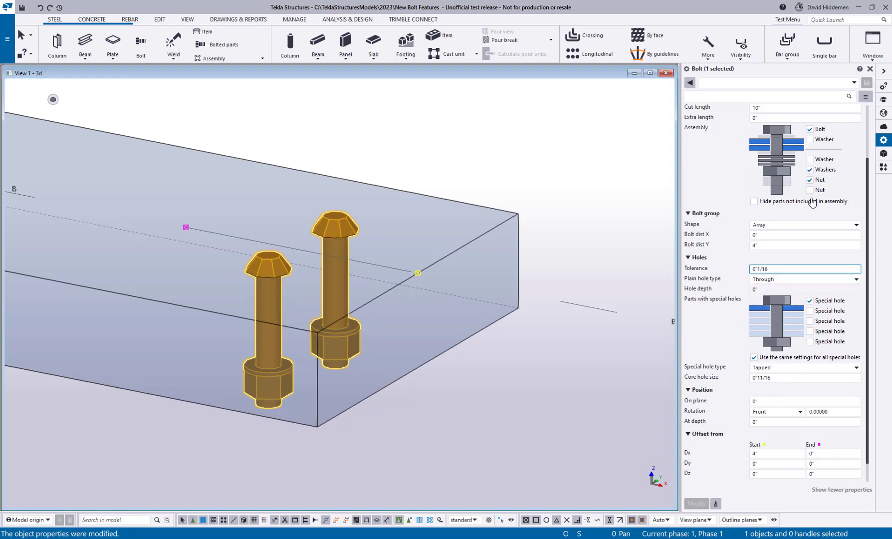
Step: Drop the bolt, washers and nut from the assembly and make the plain holes Blind
left_click(810, 129)
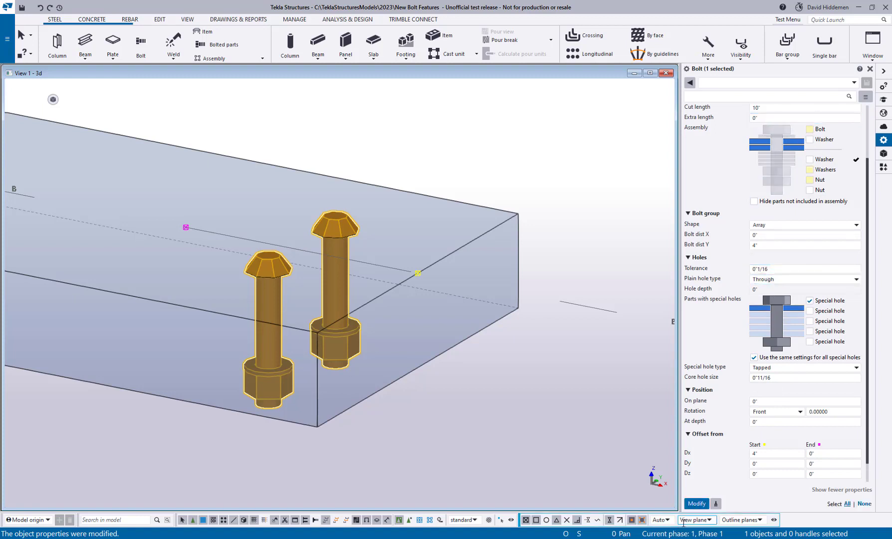
left_click(697, 503)
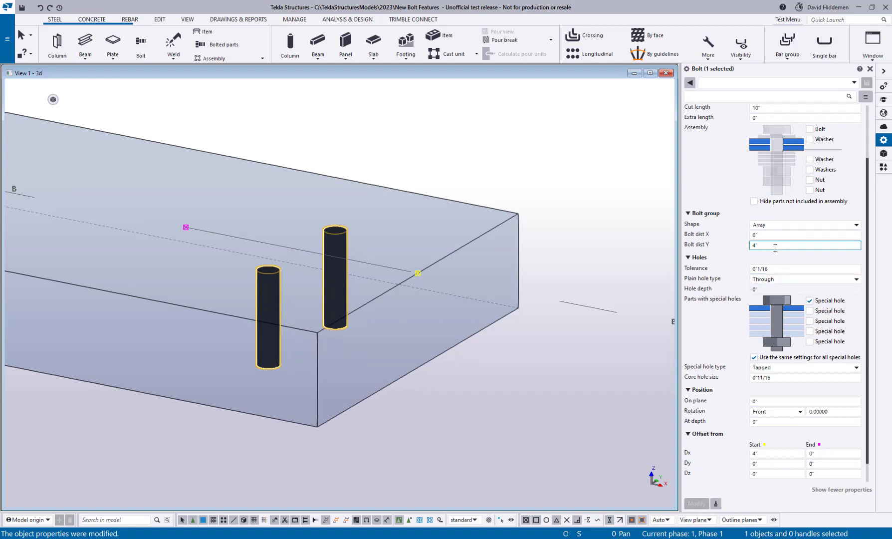
left_click(769, 279)
left_click(778, 297)
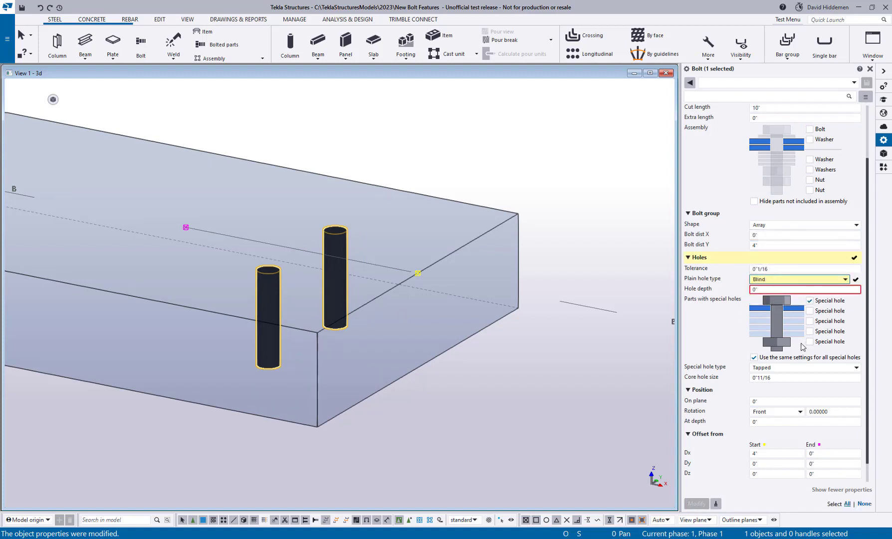
Step: Set the blind hole depth to 2 inches
left_click(711, 292)
type("2")
key("Return")
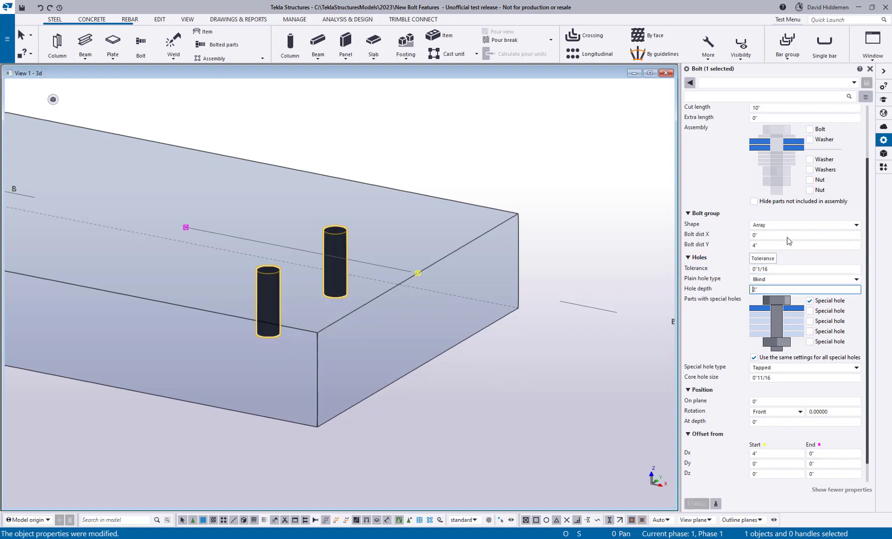
scroll(787, 241, "up", 3)
left_click(781, 132)
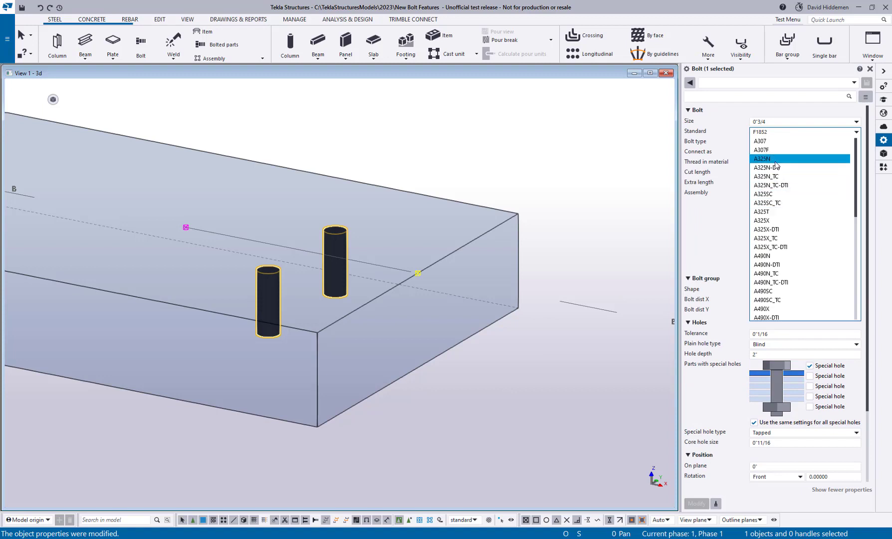
Step: Switch the bolt standard to A325N and enter a cut length of 2
left_click(776, 159)
left_click(778, 172)
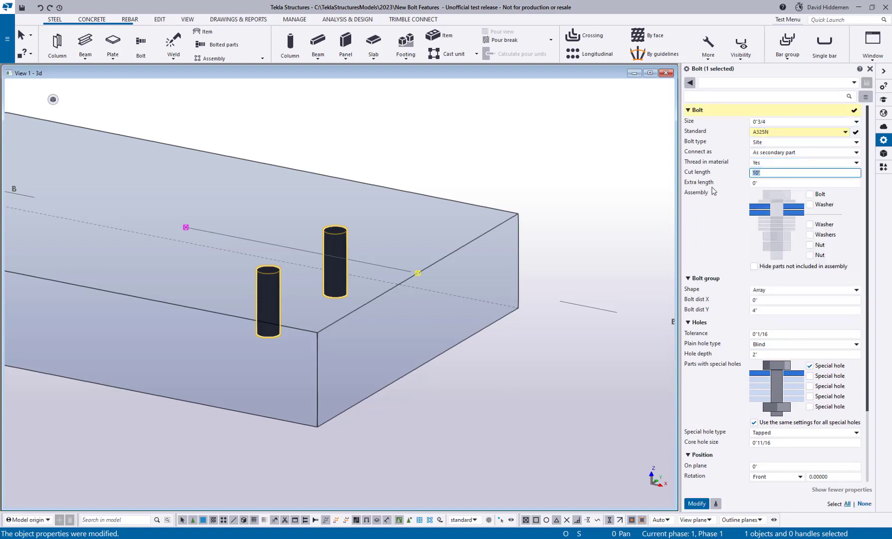
type("2")
key("Return")
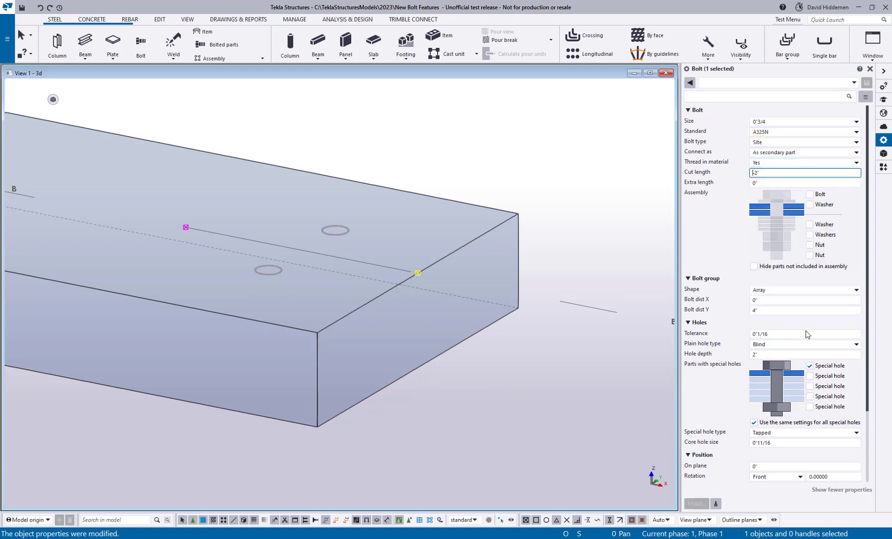
Step: Include only the bolt, without the nut, in the assembly and apply the change
left_click(809, 195)
left_click(811, 245)
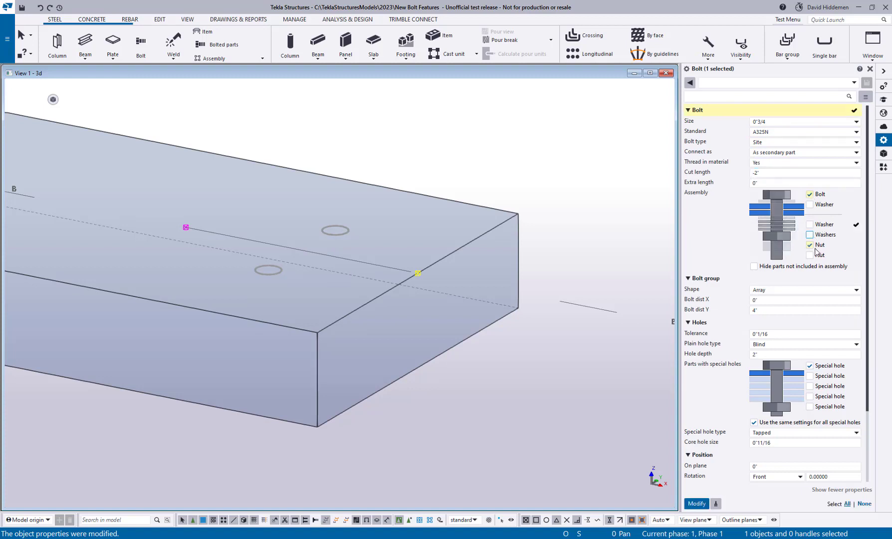
left_click(809, 244)
left_click(696, 503)
middle_click_drag(490, 456, 503, 459)
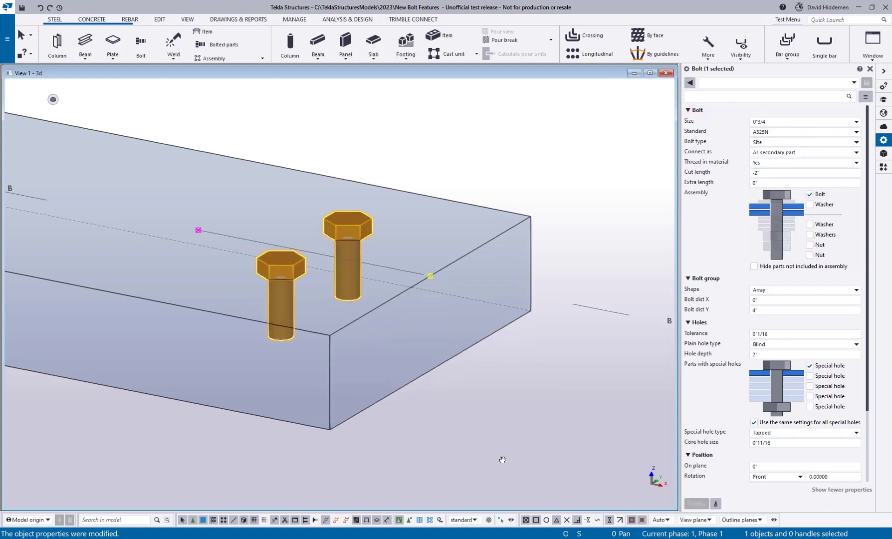
scroll(380, 307, "up", 2)
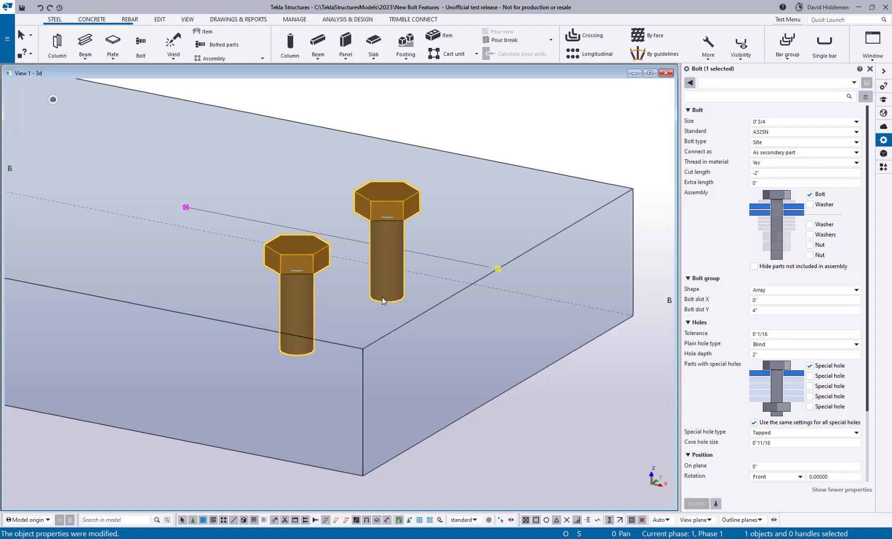
scroll(434, 313, "down", 2)
key("v")
middle_click_drag(391, 293, 481, 325, "ctrl")
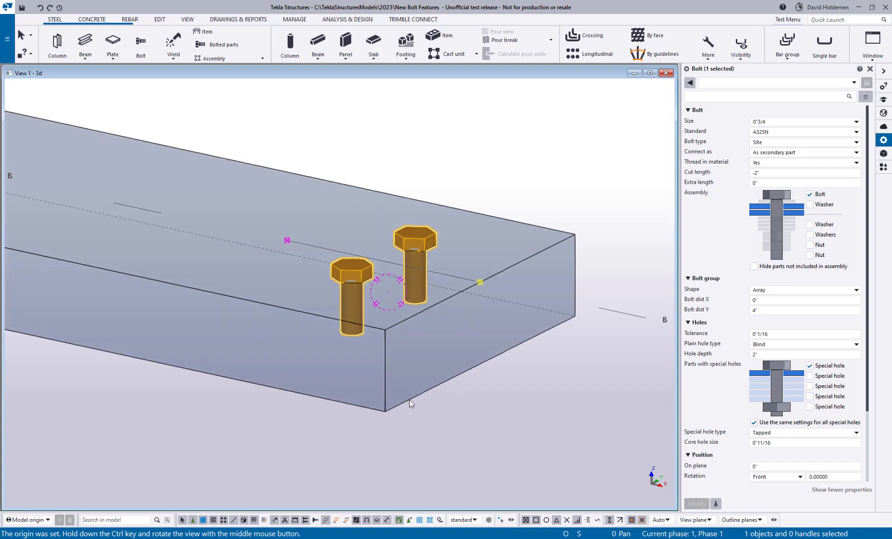
scroll(444, 420, "down", 4)
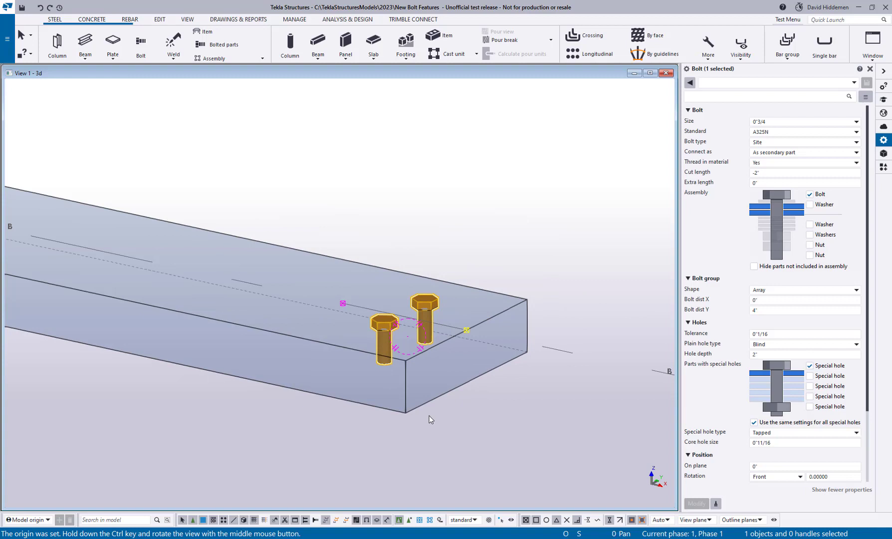
scroll(440, 359, "up", 2)
scroll(440, 360, "down", 2)
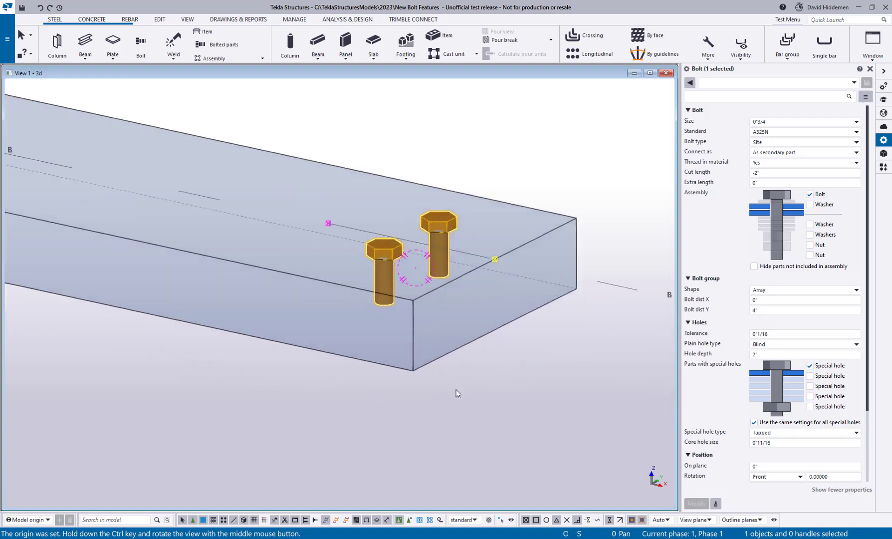
scroll(433, 424, "down", 2)
scroll(349, 414, "down", 3)
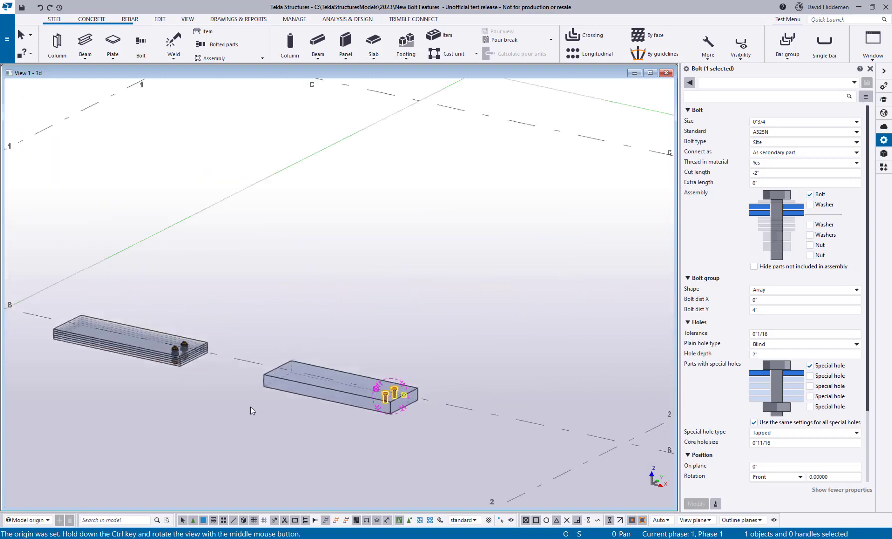
middle_click_drag(250, 406, 408, 313)
left_click(391, 373)
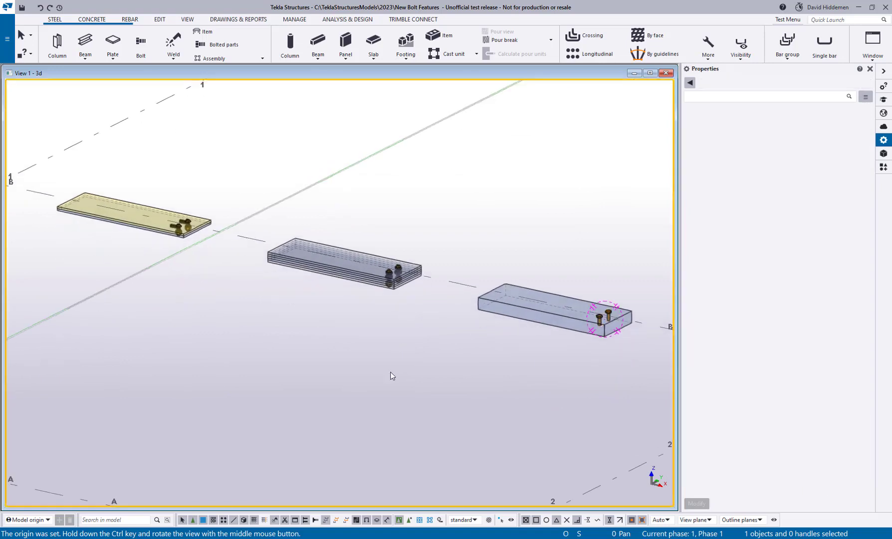